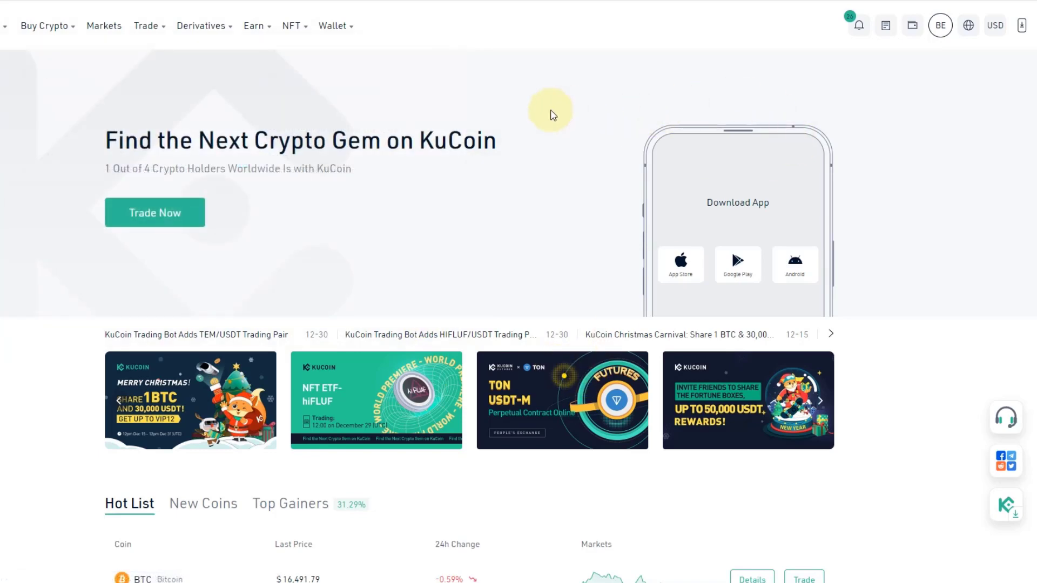
# Show the Spot market pairs quoted in USDT and scroll through the list
pyautogui.click(99, 29)
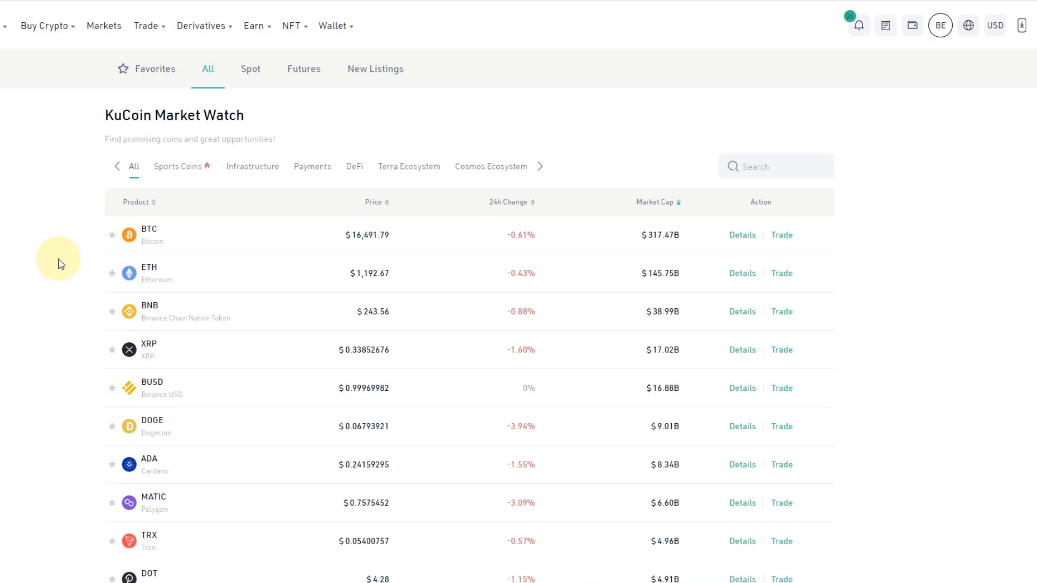
pyautogui.click(261, 76)
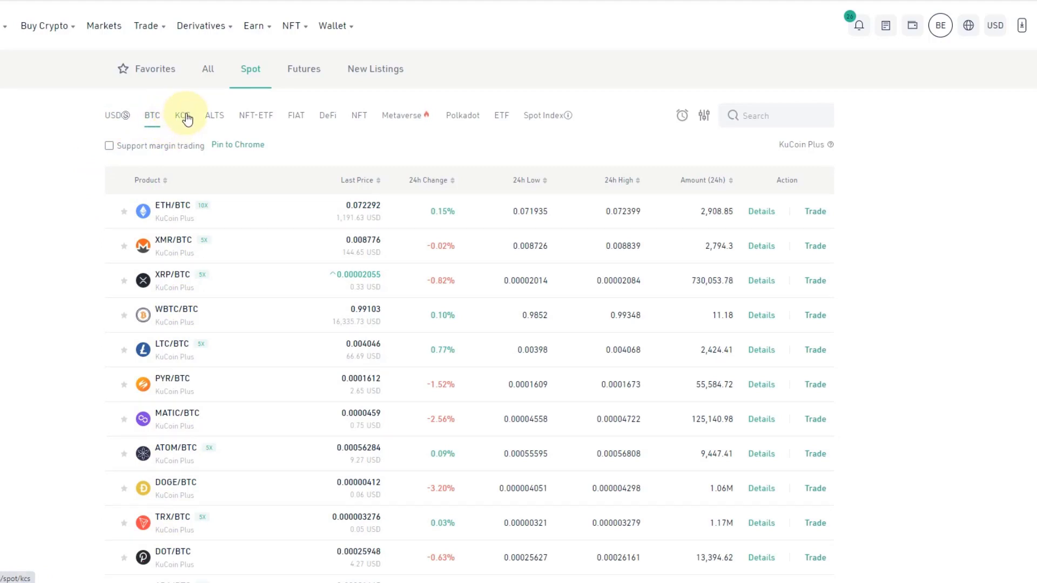
pyautogui.click(215, 115)
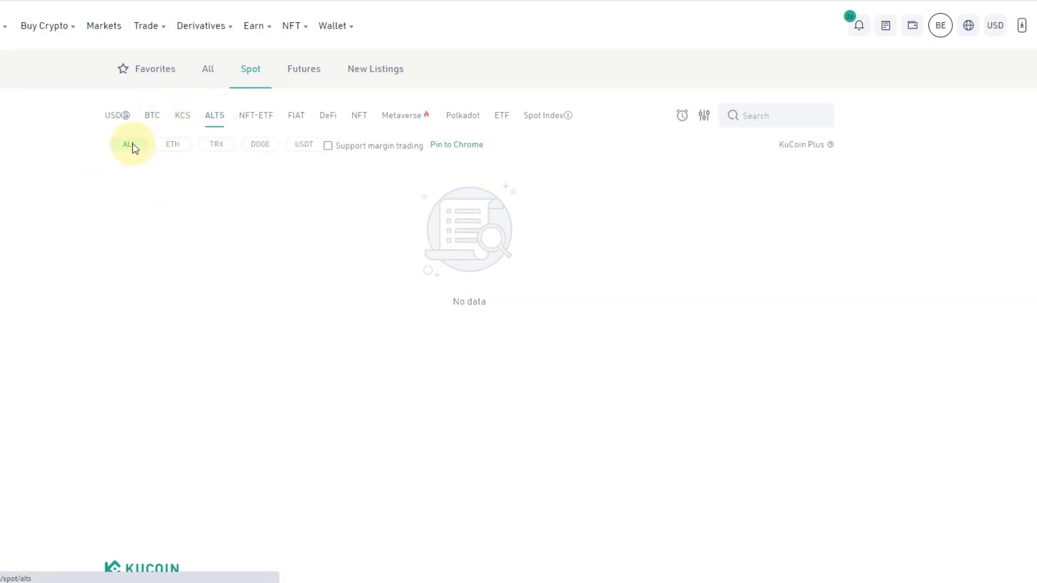
pyautogui.click(113, 116)
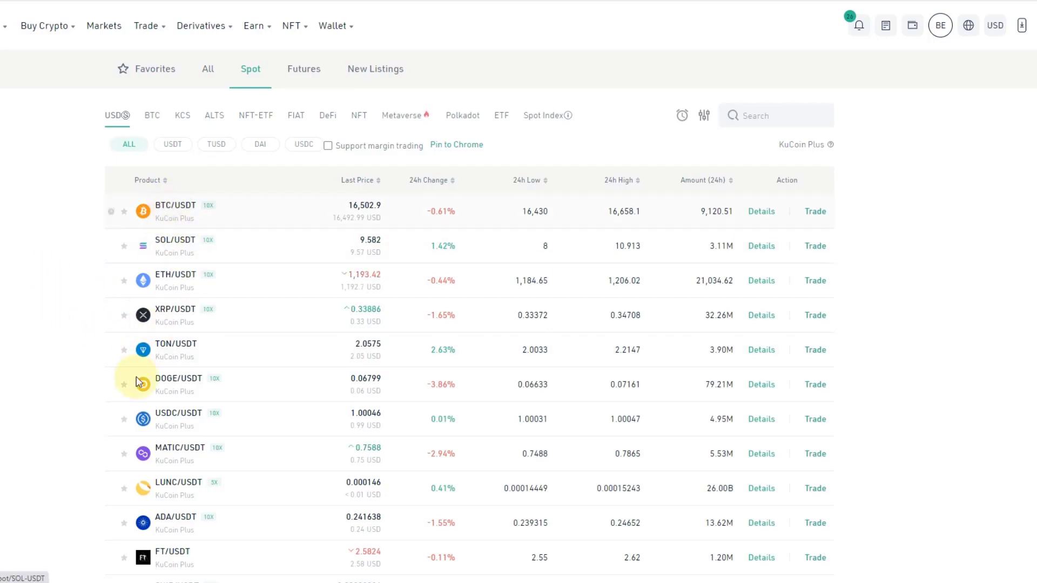
pyautogui.scroll(-20, 157, 383)
pyautogui.scroll(-15, 167, 385)
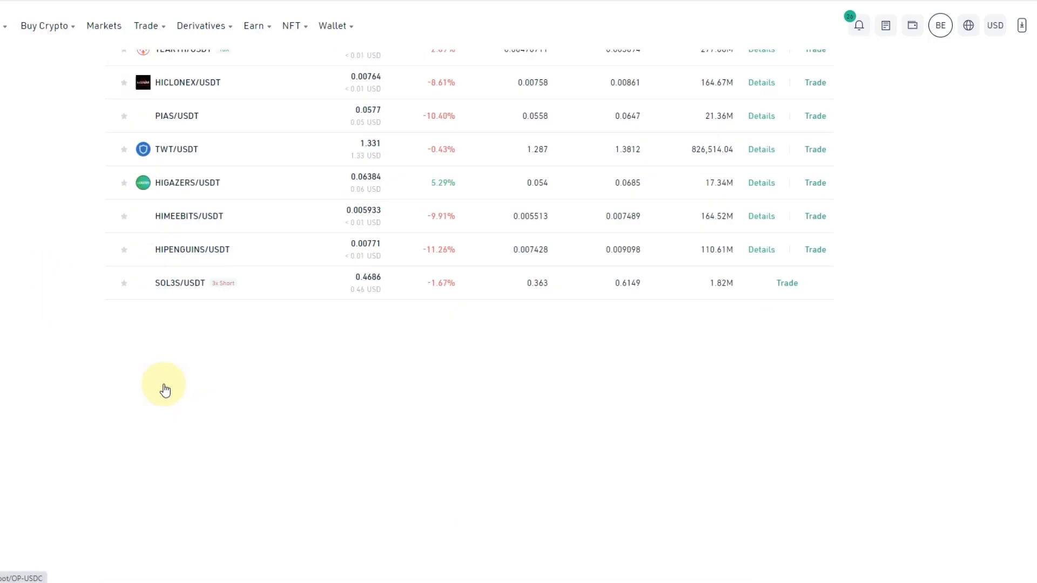
pyautogui.scroll(20, 67, 428)
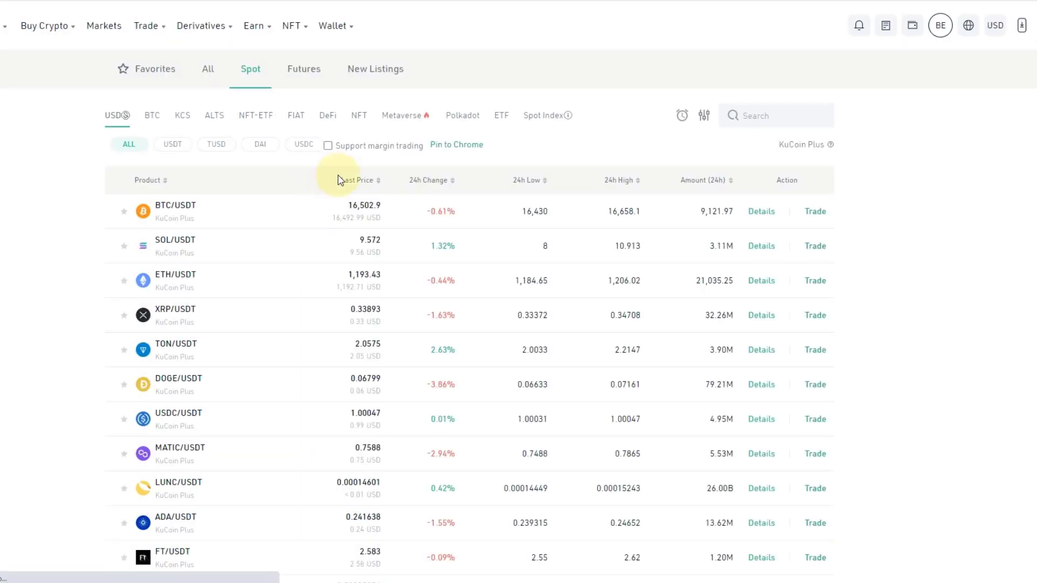
# Open Market Alert and add a BTC/USDT price alert for crossing above 17000
pyautogui.click(682, 115)
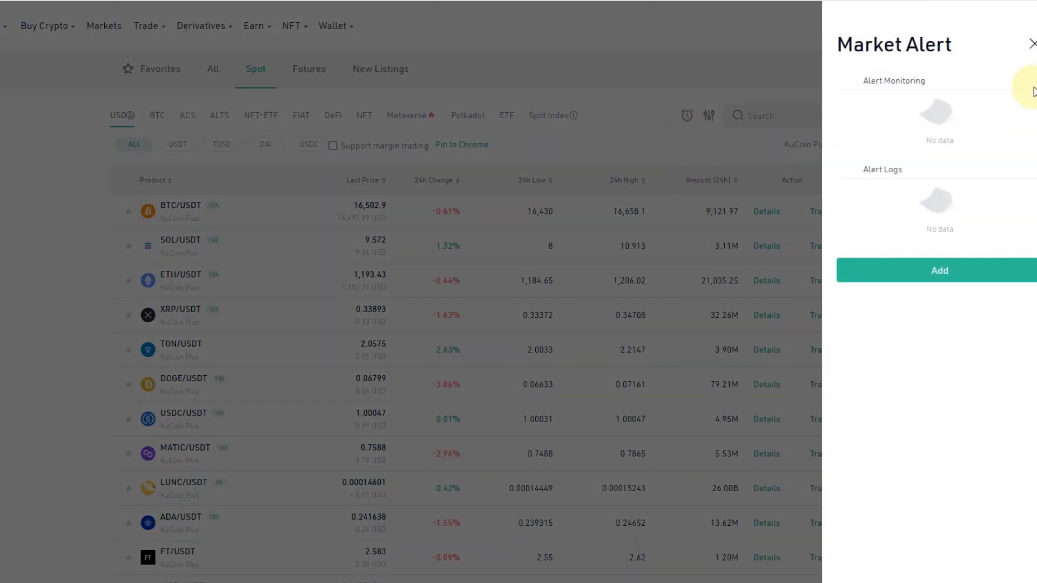
pyautogui.click(944, 266)
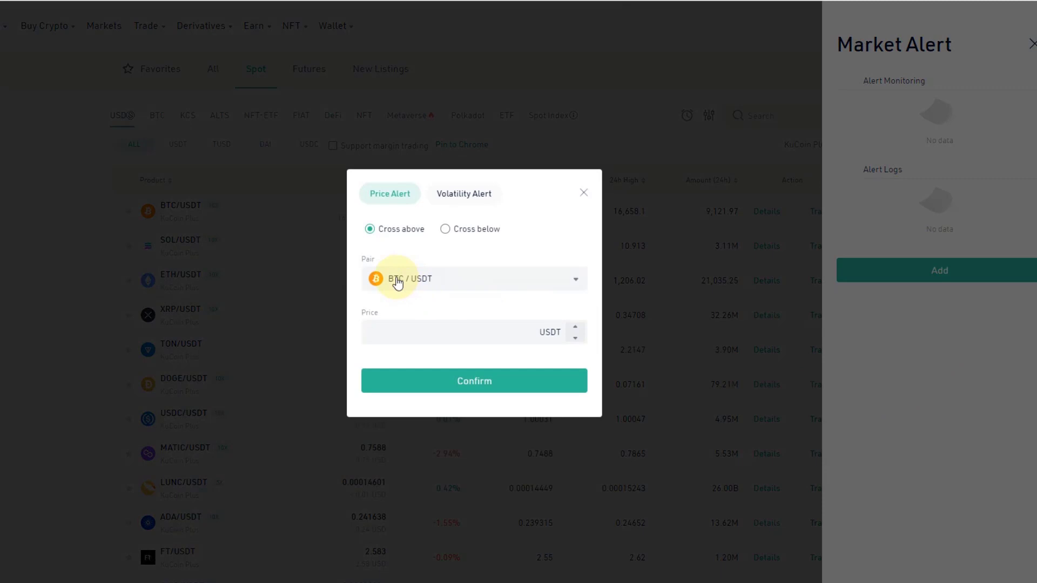
pyautogui.click(446, 285)
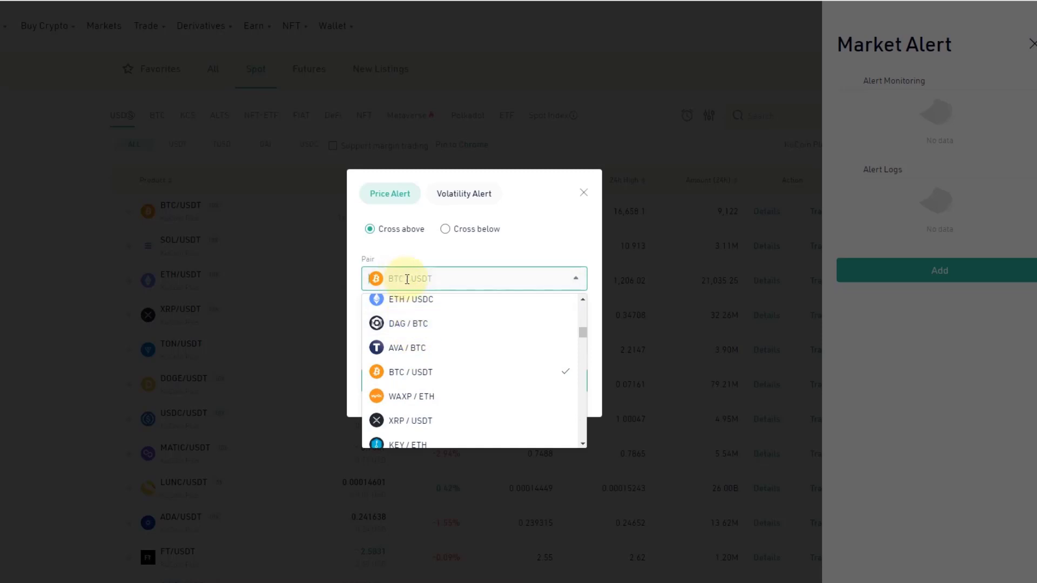
pyautogui.click(545, 243)
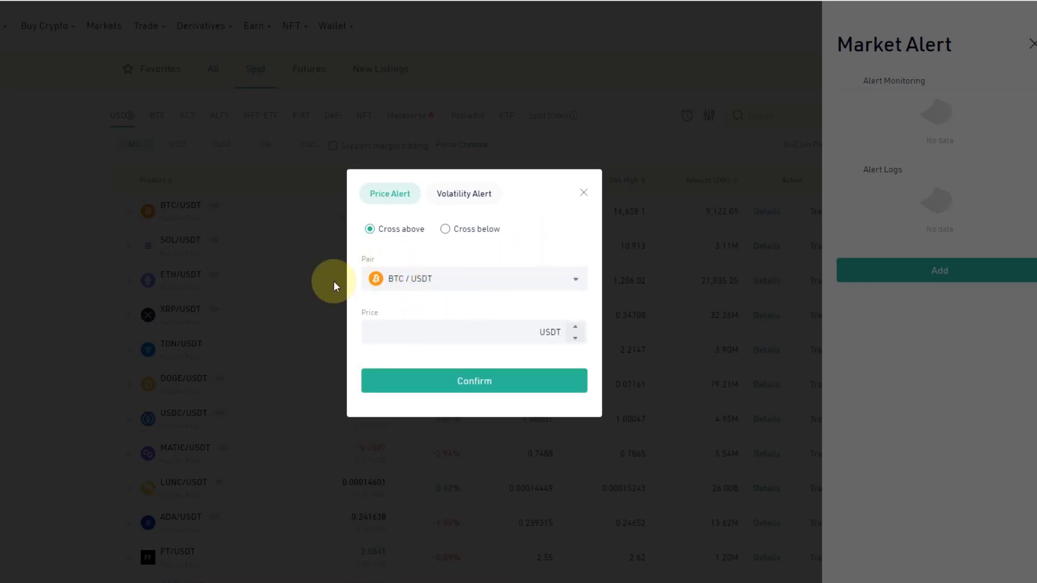
pyautogui.click(493, 338)
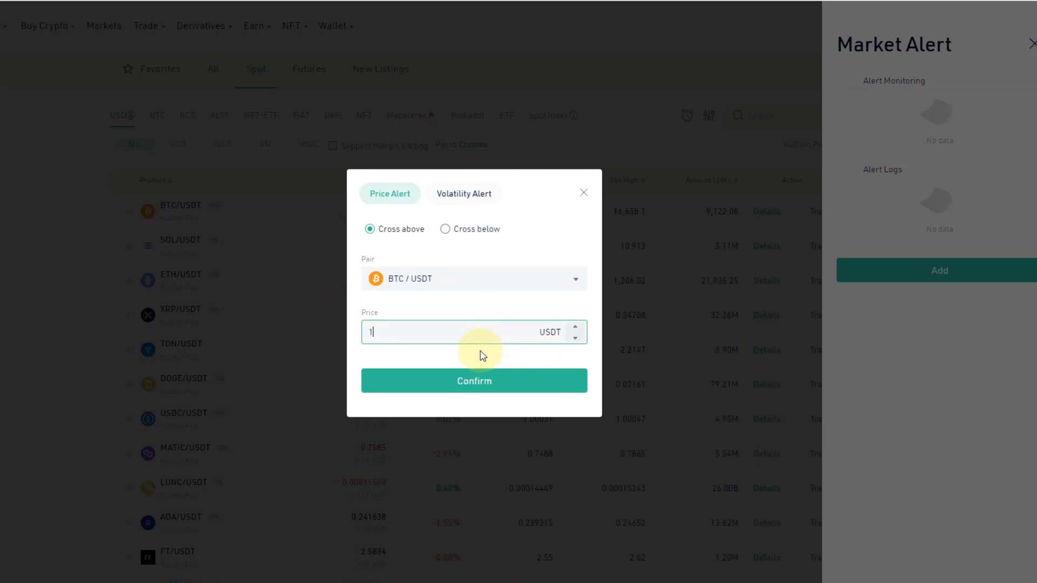
pyautogui.write('17000')
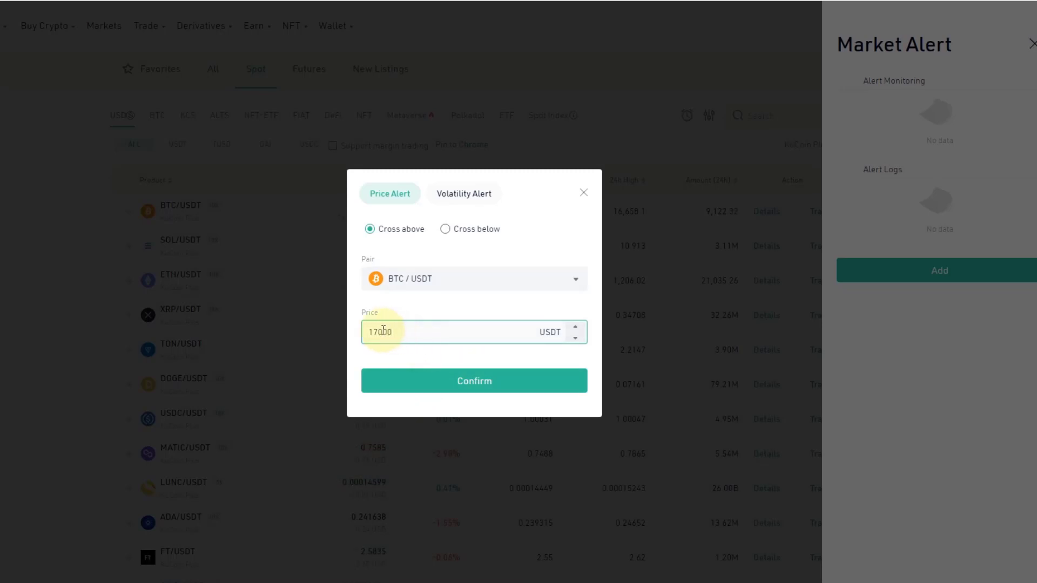
pyautogui.click(447, 382)
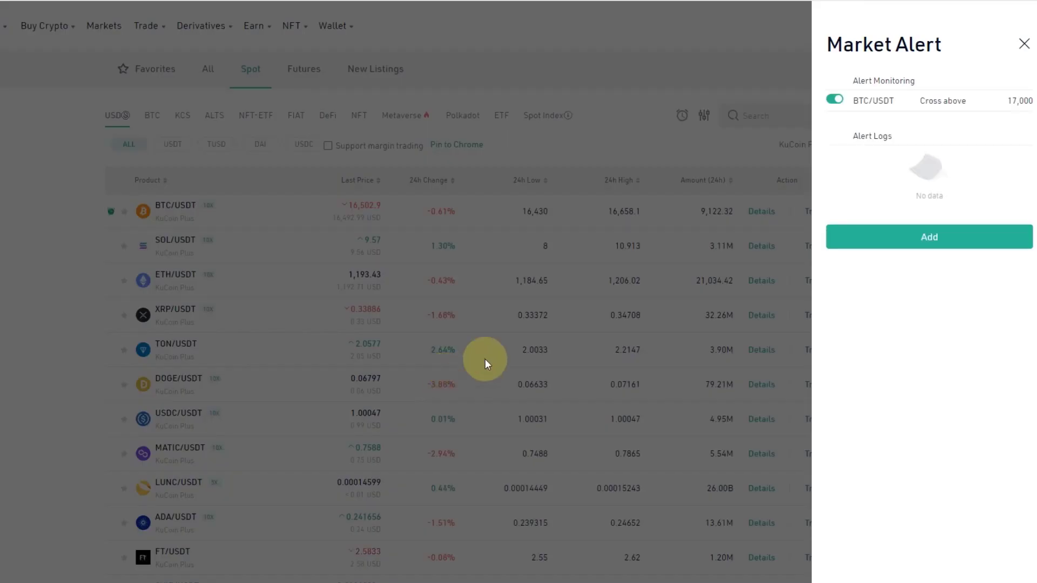
# Add a second BTC/USDT price alert for crossing below 15000
pyautogui.click(889, 238)
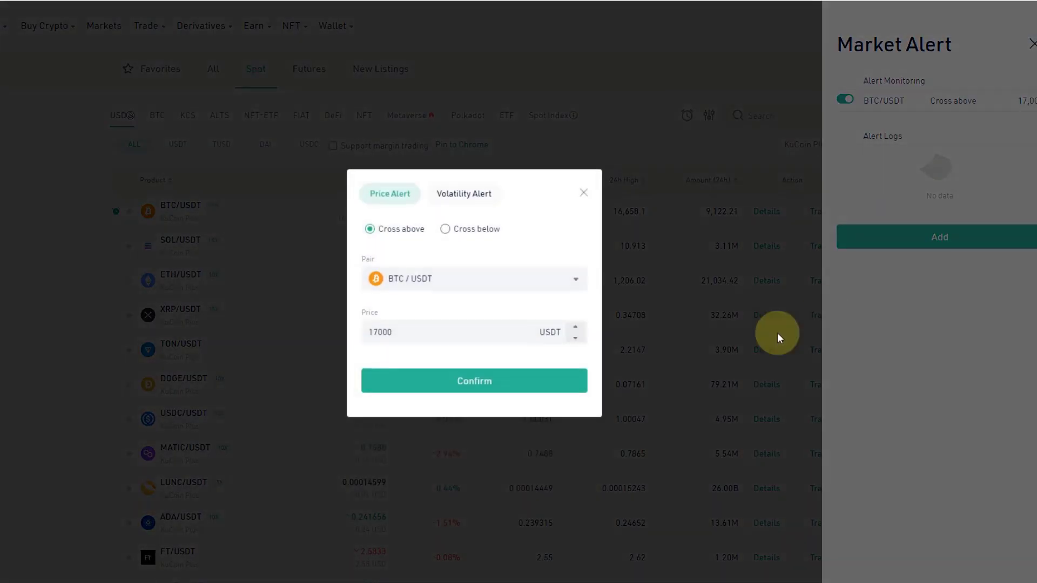
pyautogui.click(445, 230)
pyautogui.moveTo(396, 332); pyautogui.dragTo(360, 332)
pyautogui.write('15')
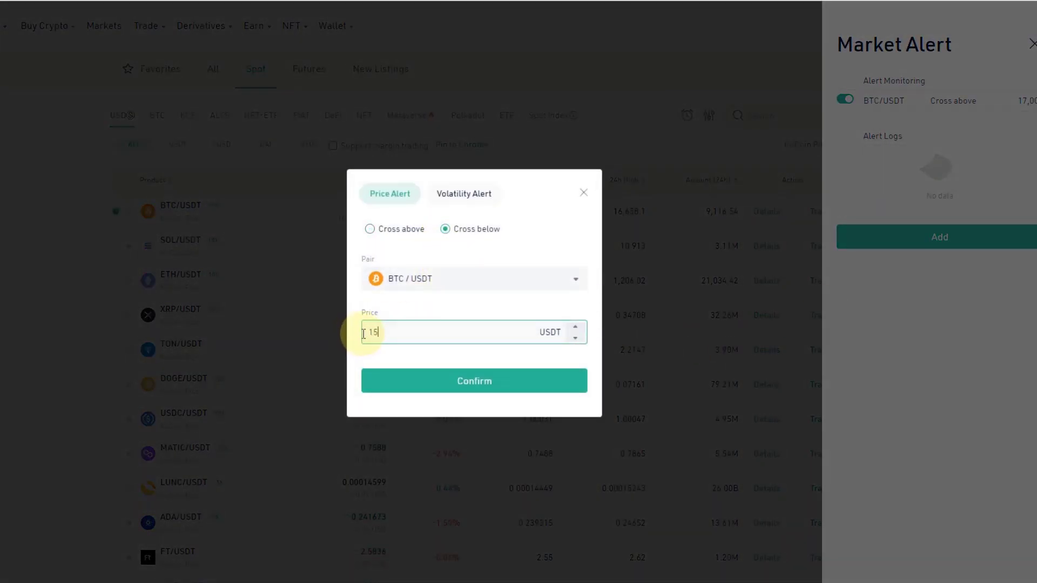
pyautogui.write('000')
pyautogui.click(439, 378)
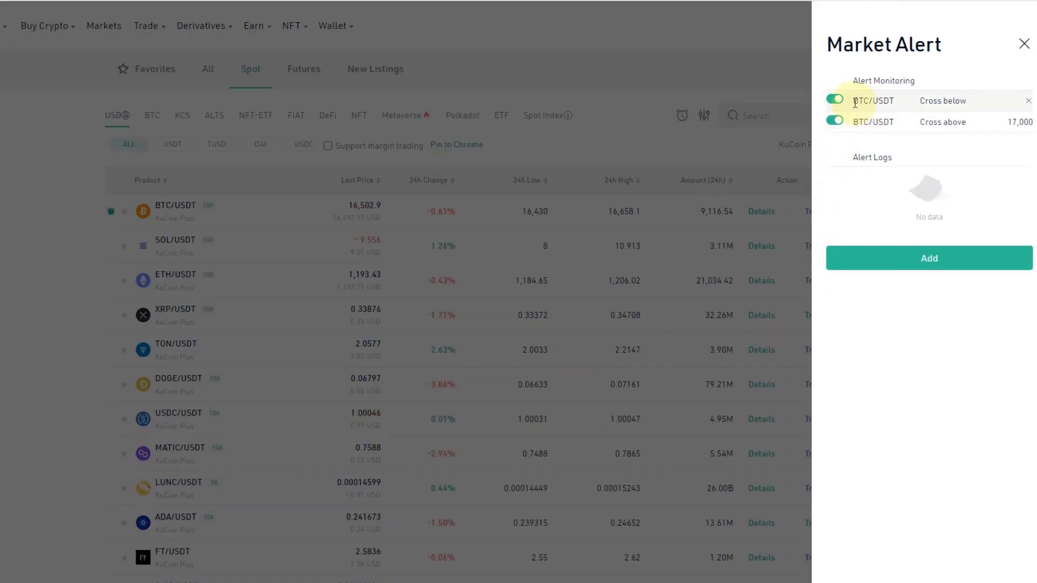
# Delete both the cross-below 15000 and cross-above 17000 alerts
pyautogui.click(836, 100)
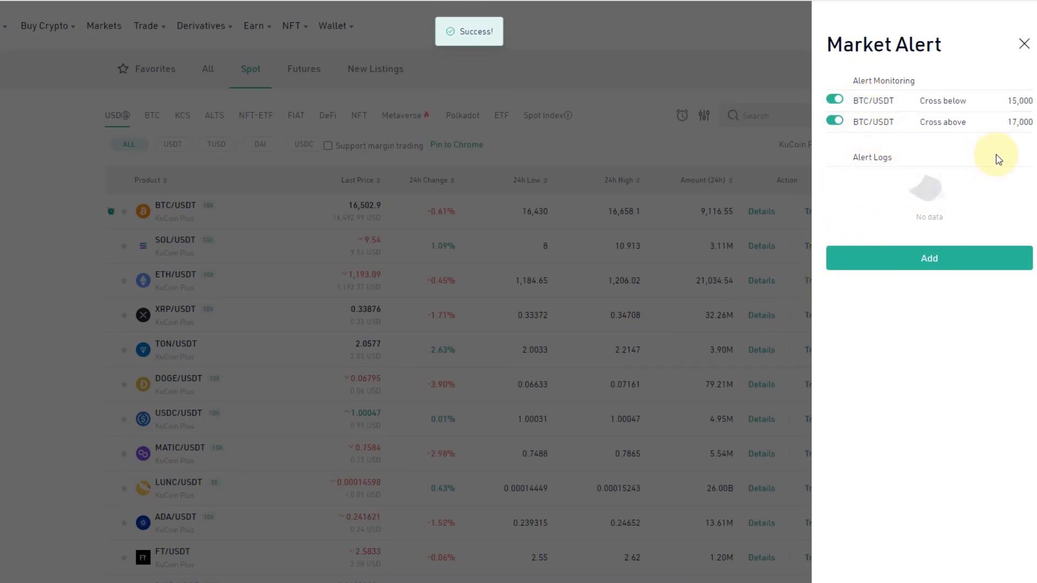
pyautogui.moveTo(1032, 104)
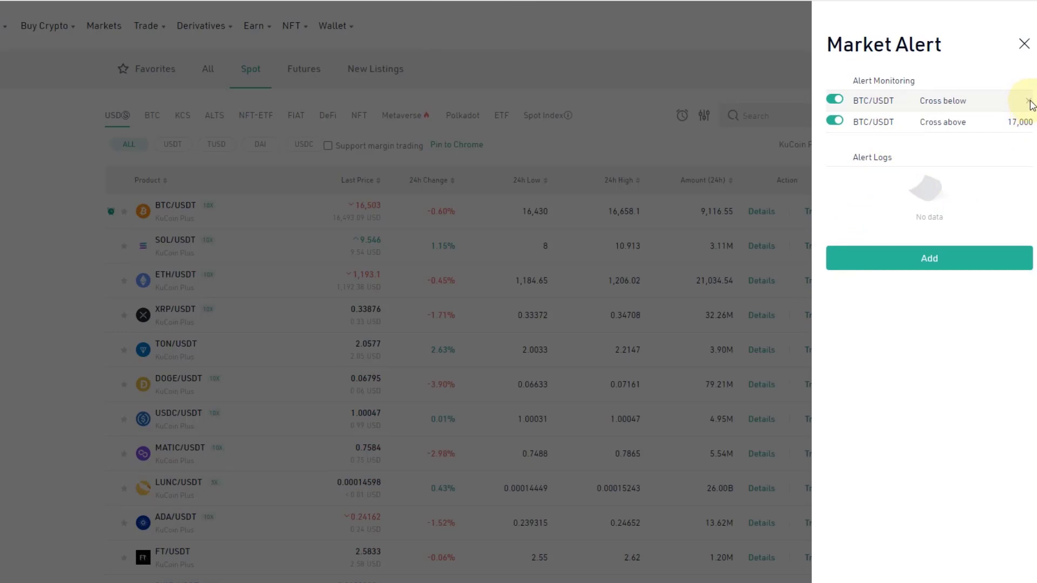
pyautogui.click(1029, 101)
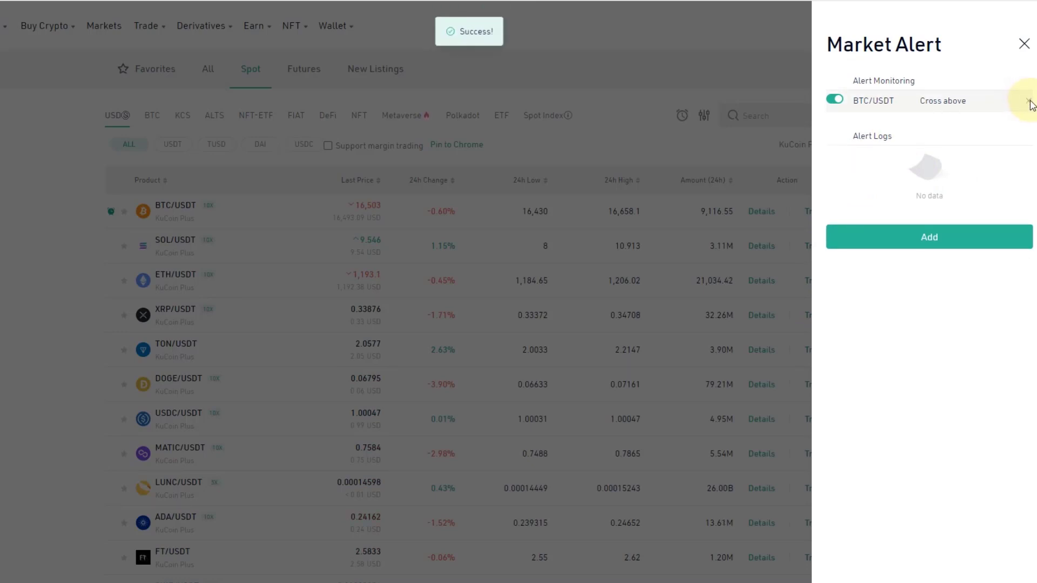
pyautogui.click(1028, 101)
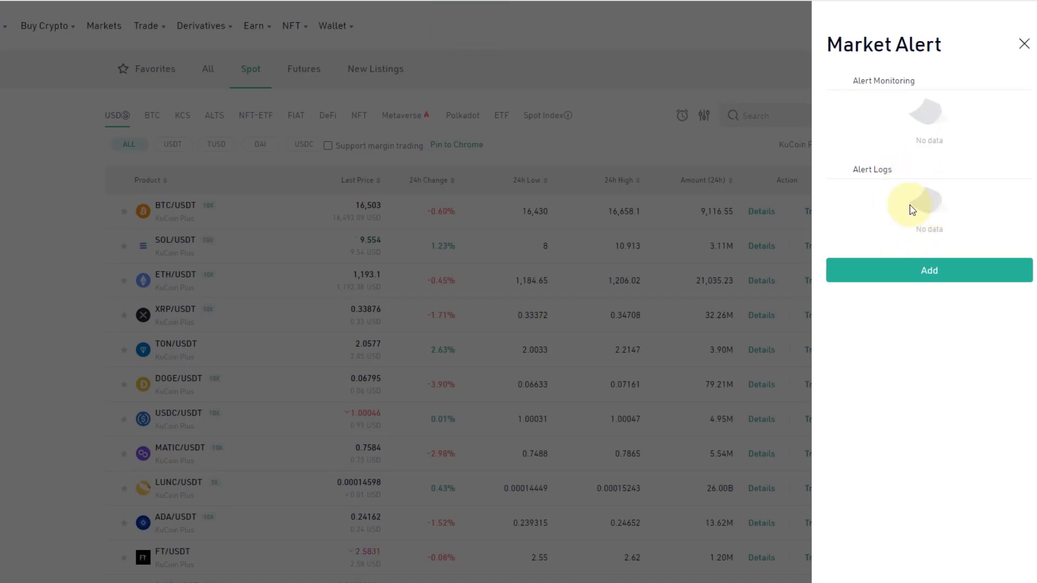
# Add a BTC/USDT 5min volatility alert at 3%, then switch its monitoring off
pyautogui.click(918, 286)
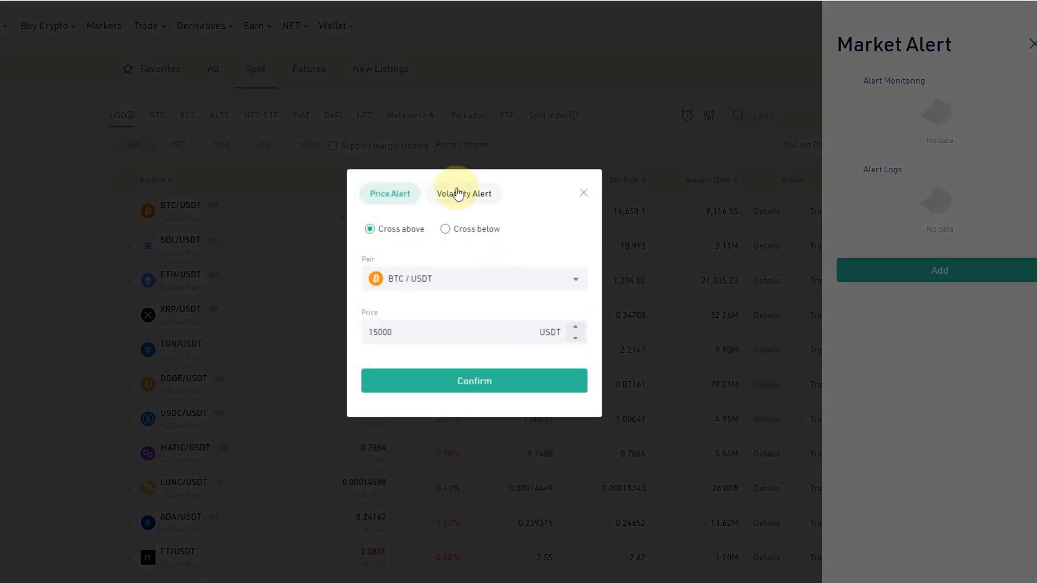
pyautogui.click(459, 193)
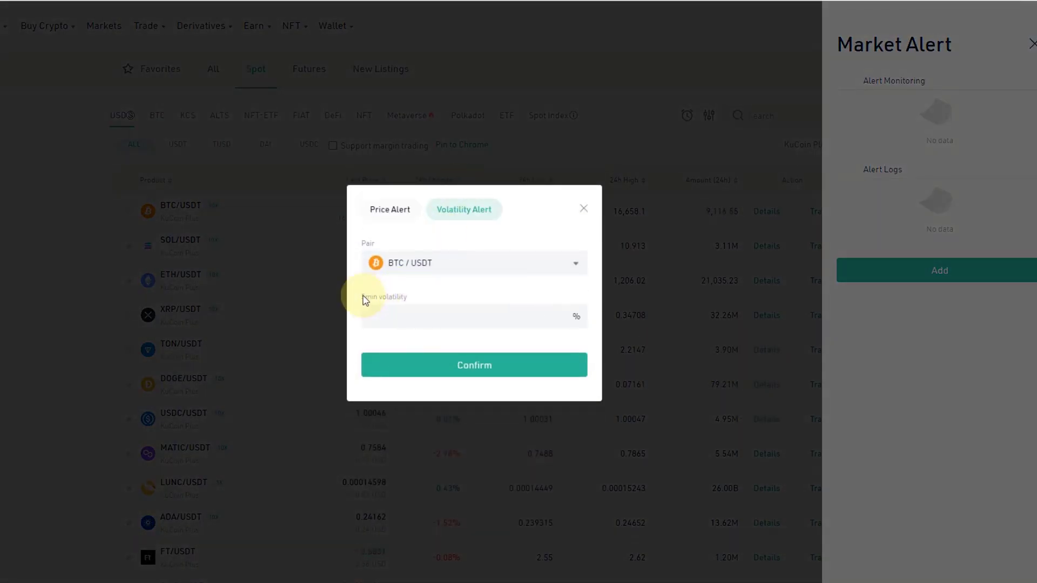
pyautogui.click(460, 313)
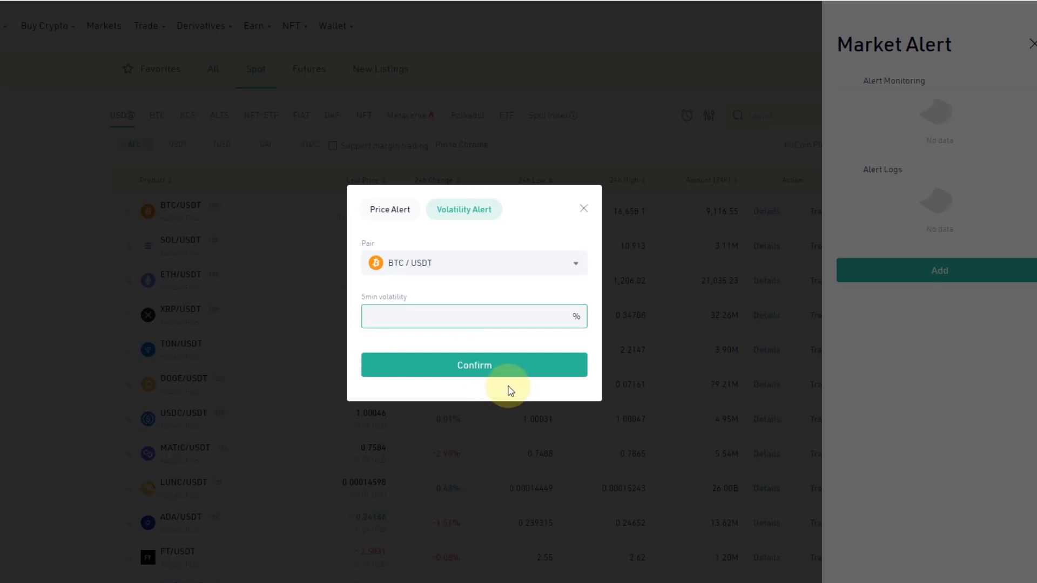
pyautogui.write('3')
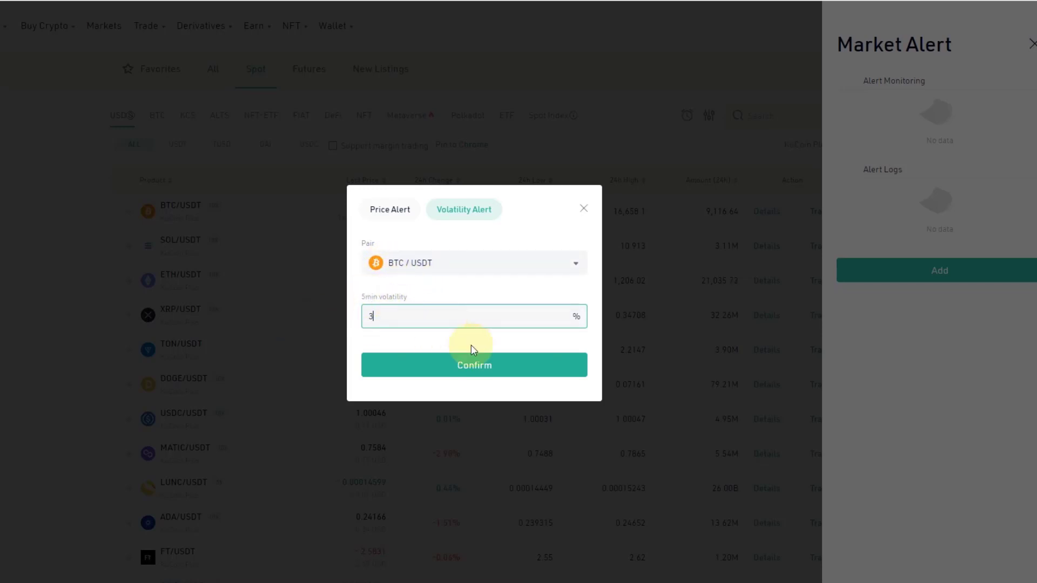
pyautogui.click(484, 372)
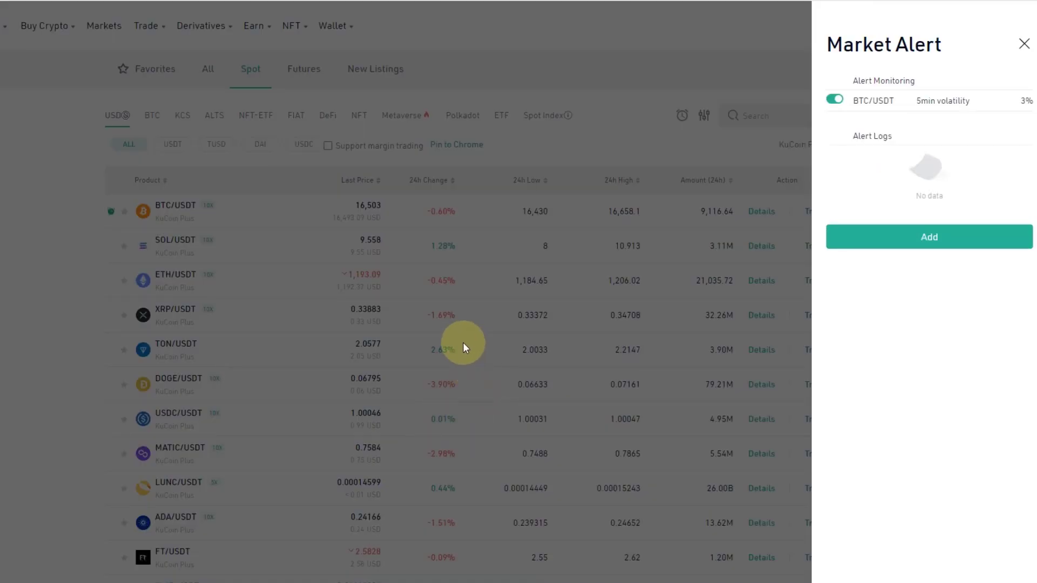
pyautogui.click(835, 99)
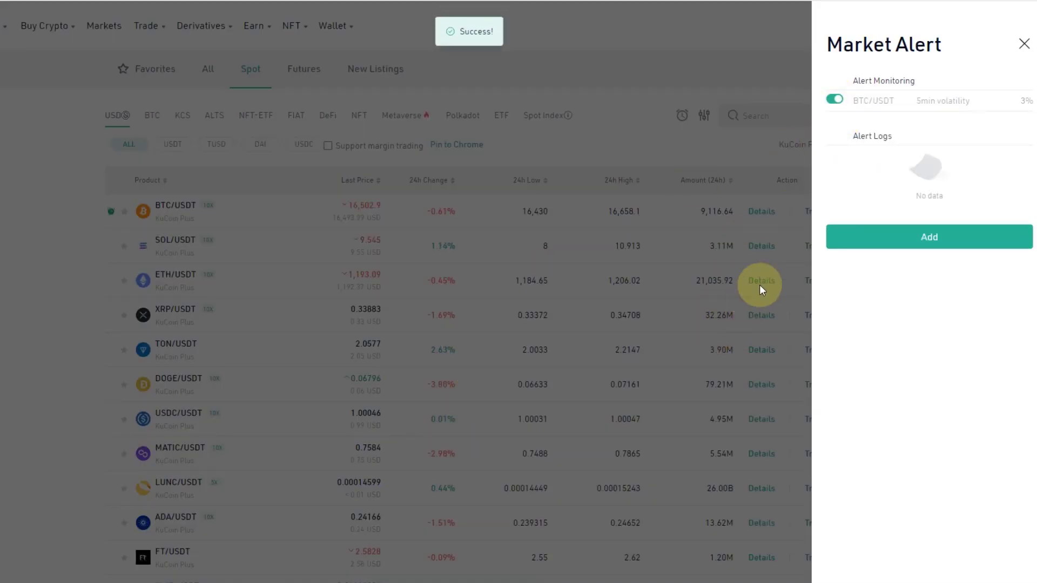
pyautogui.click(834, 99)
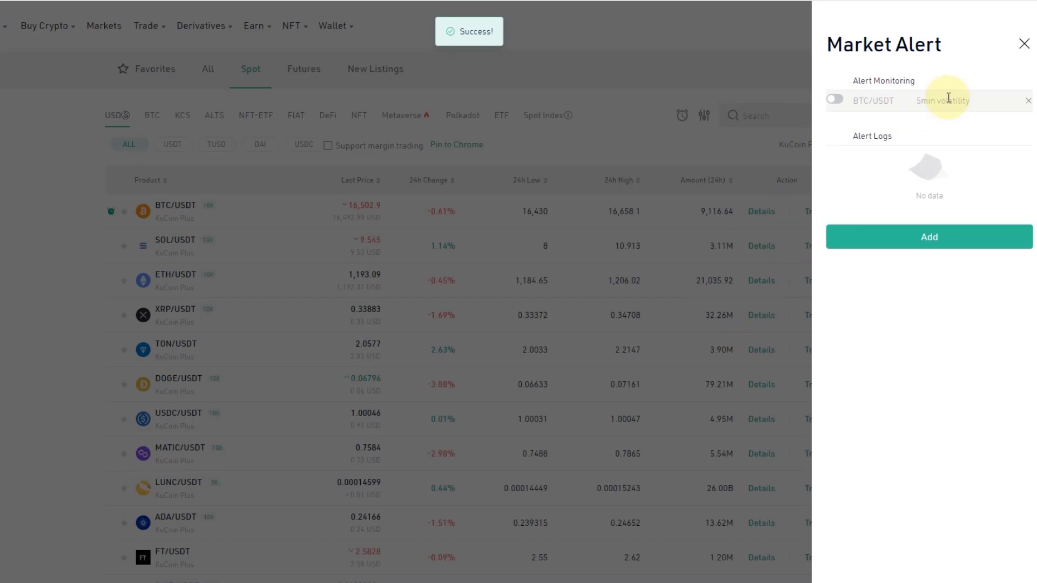
# Delete the 5min volatility alert and close the Market Alert panel
pyautogui.click(1031, 103)
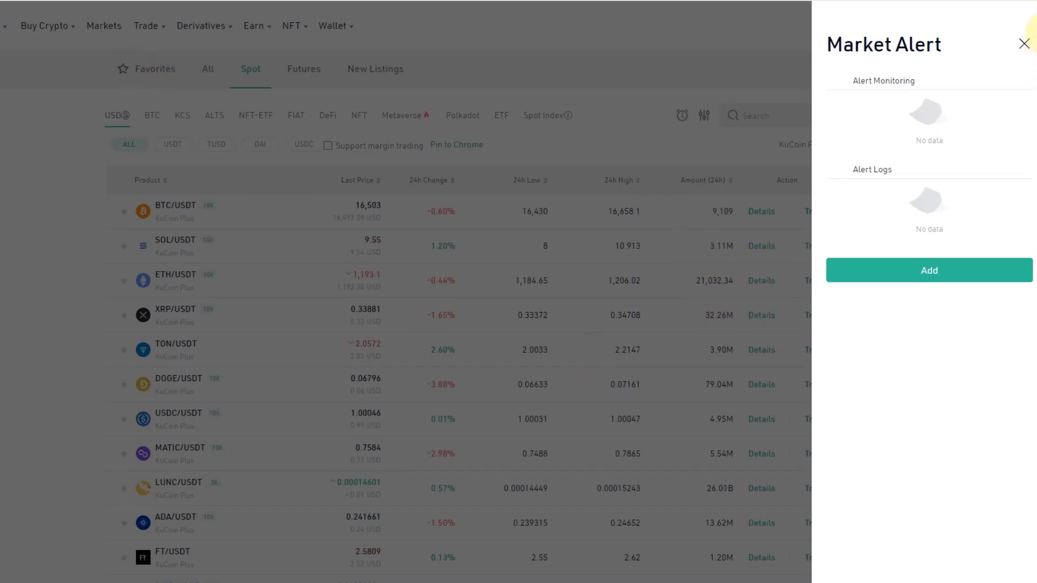
pyautogui.click(1024, 44)
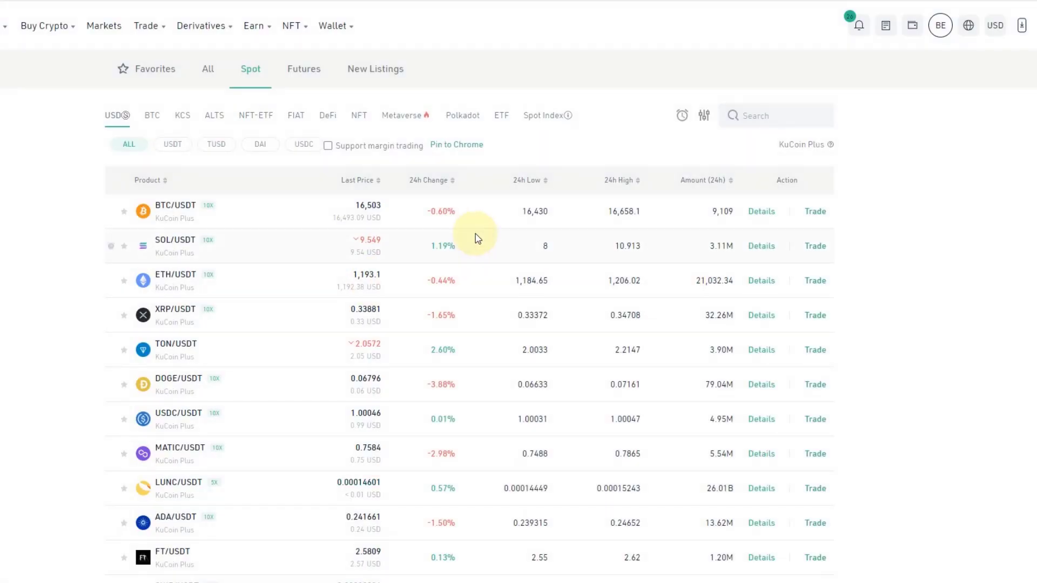